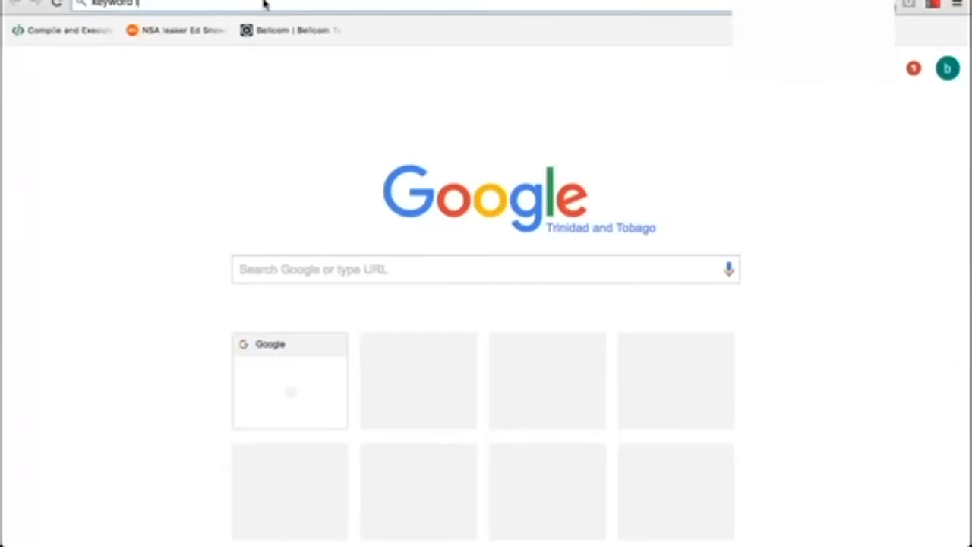
- Search the web for Google's keyword tool
text(l google)
key(Return)
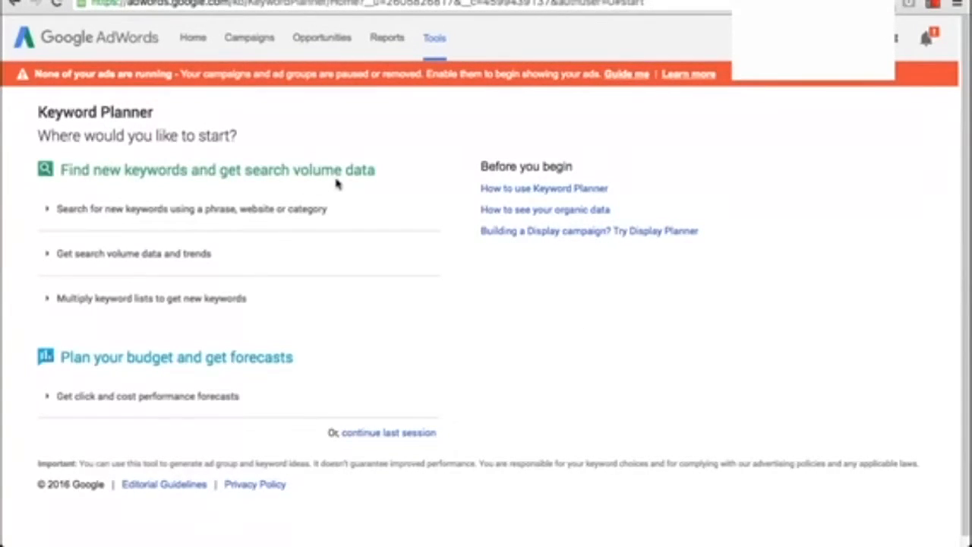
click(171, 221)
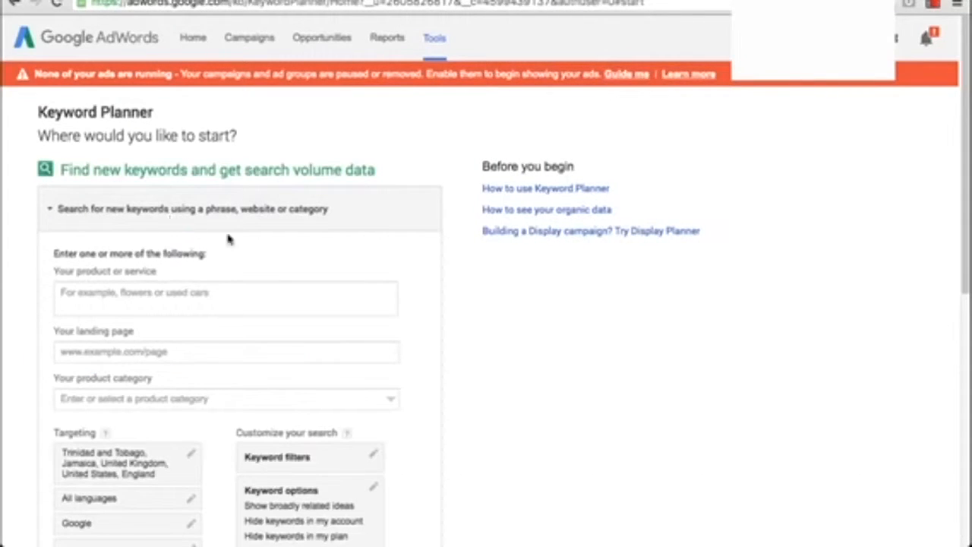
scroll(271, 272, down, 3)
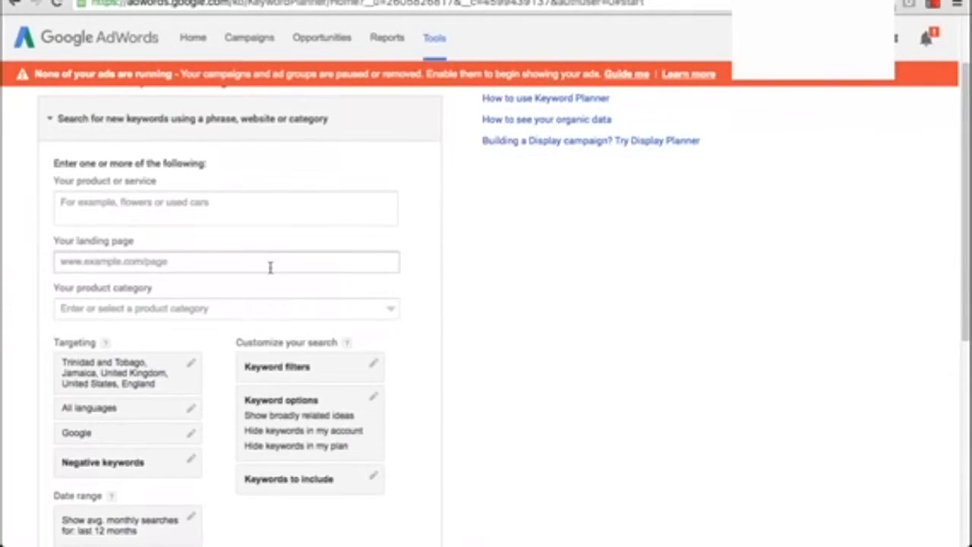
click(196, 202)
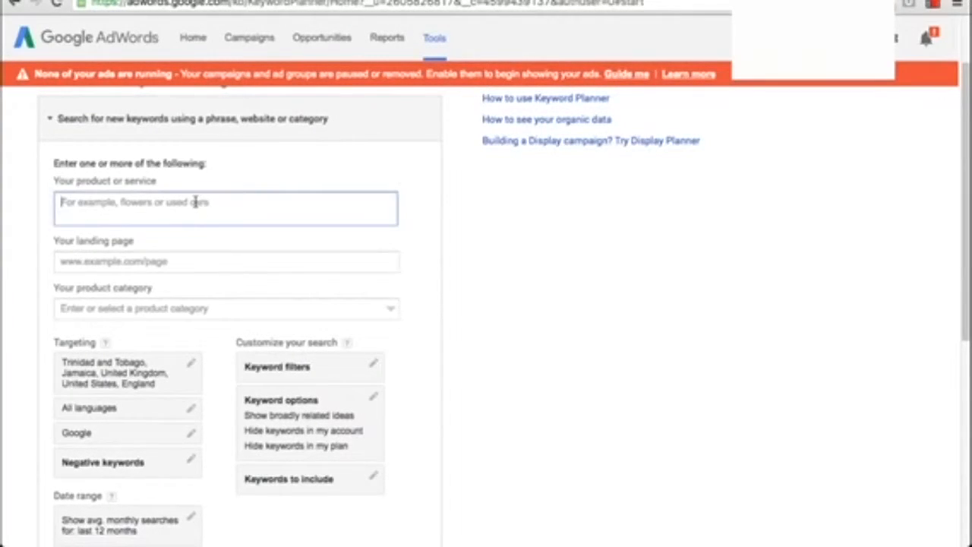
text(web design)
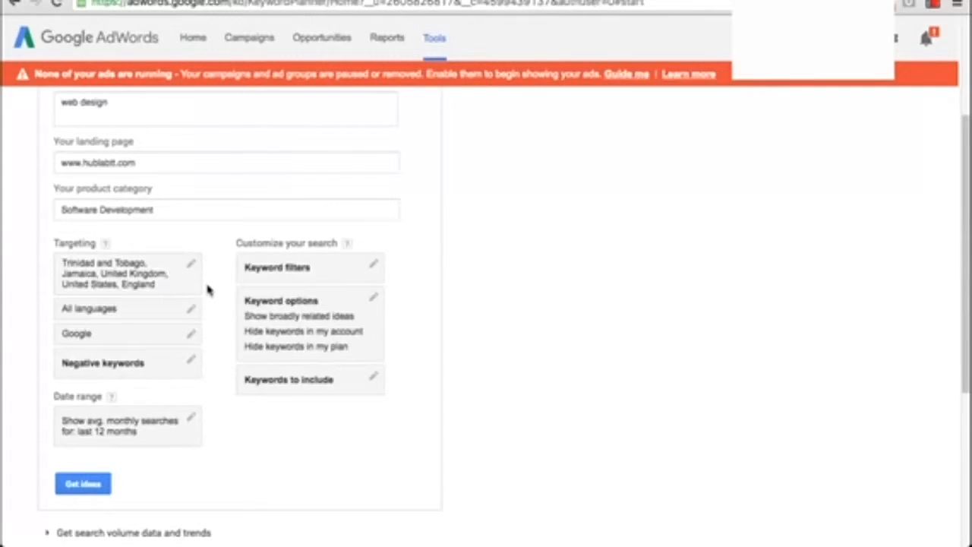
scroll(209, 291, down, 1)
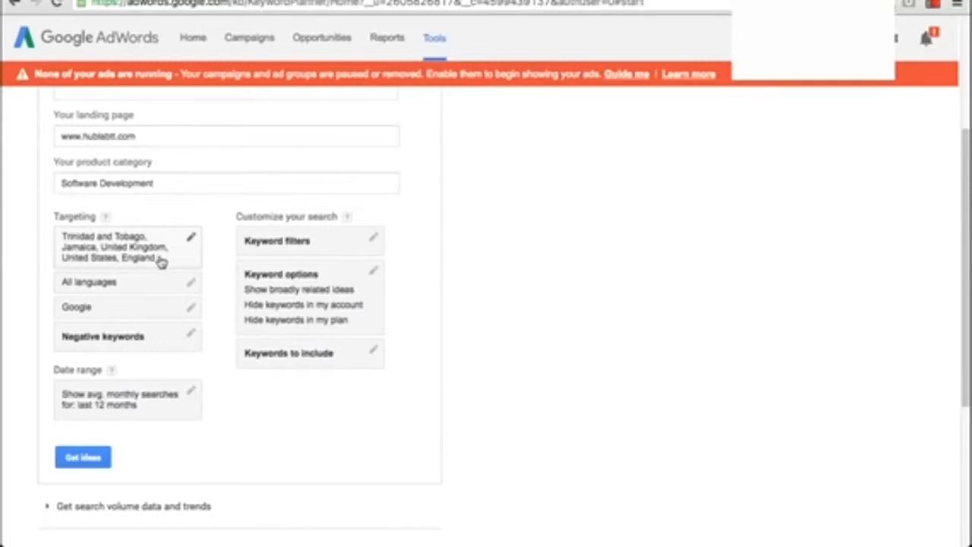
click(83, 457)
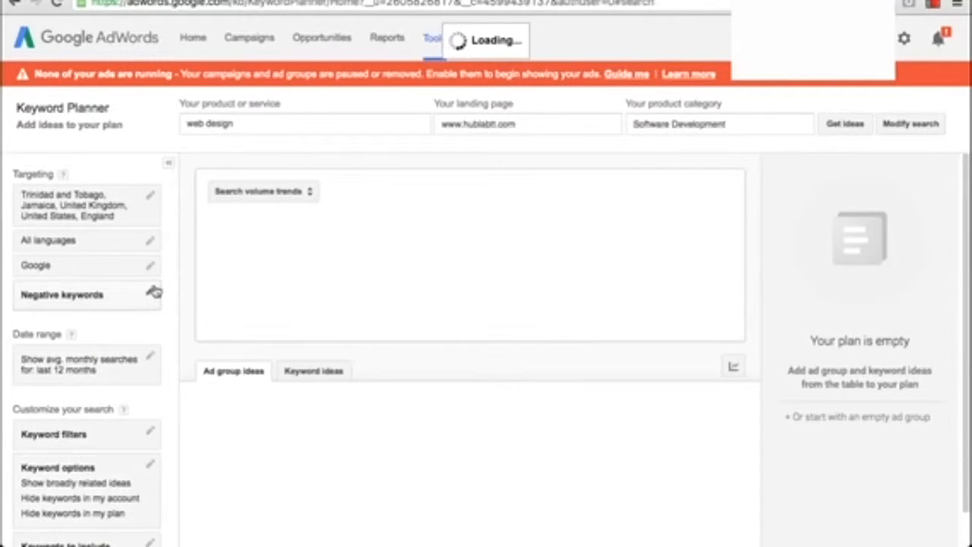
- Switch from ad group ideas to keyword ideas and examine the suggested keywords' average monthly searches, competition and suggested bids
scroll(171, 265, down, 1)
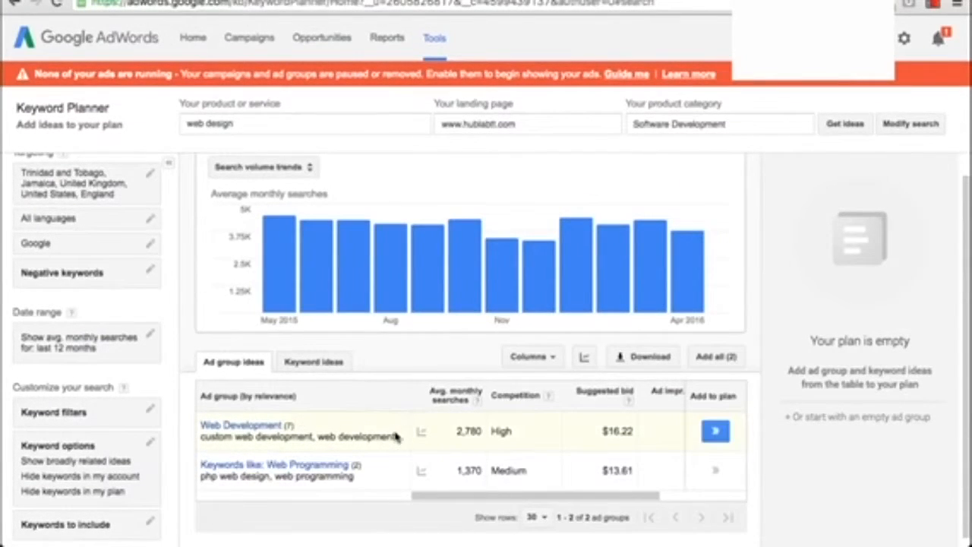
click(327, 357)
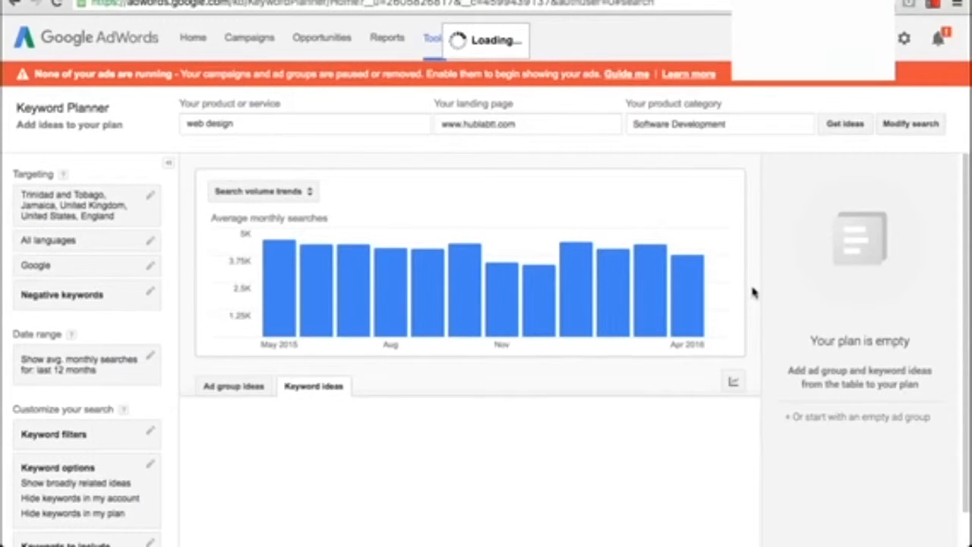
scroll(753, 291, down, 1)
scroll(754, 293, up, 1)
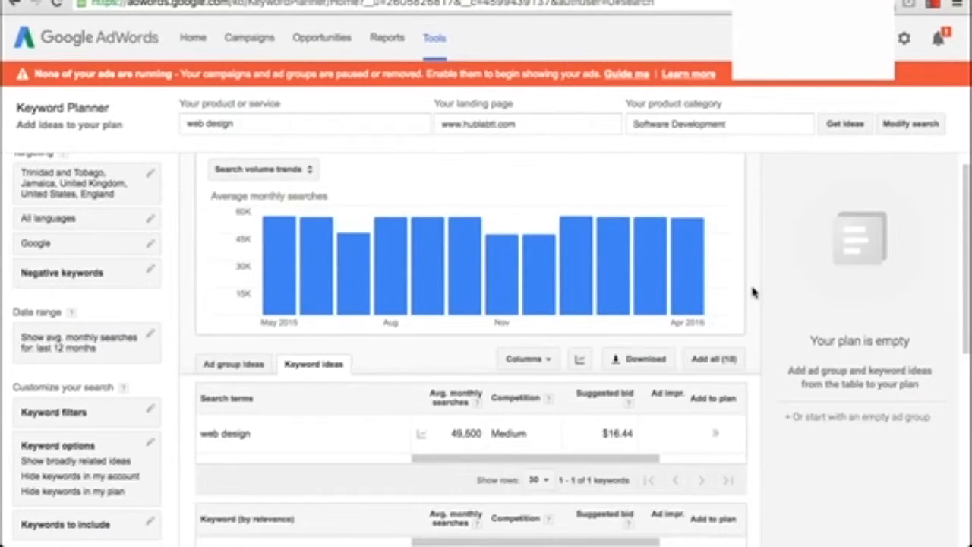
scroll(618, 341, down, 5)
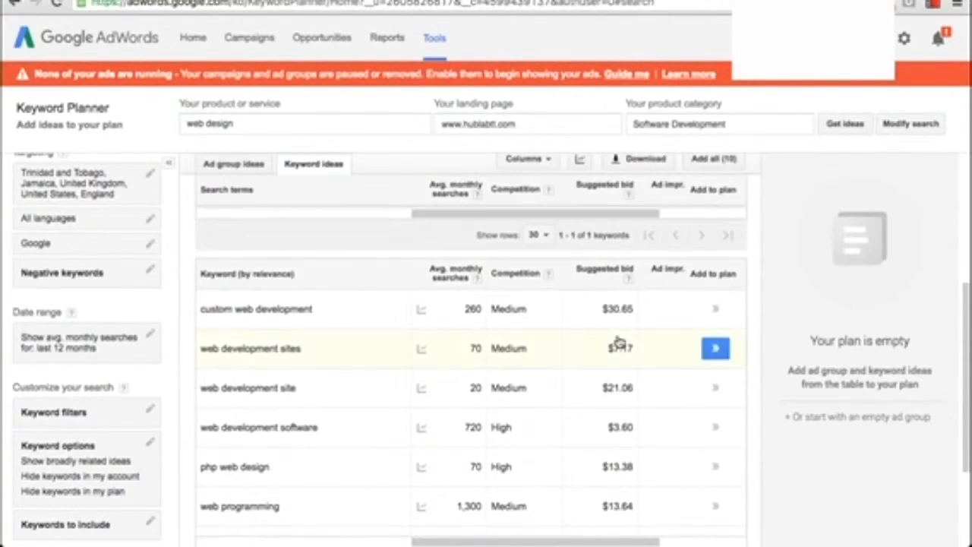
scroll(619, 344, down, 1)
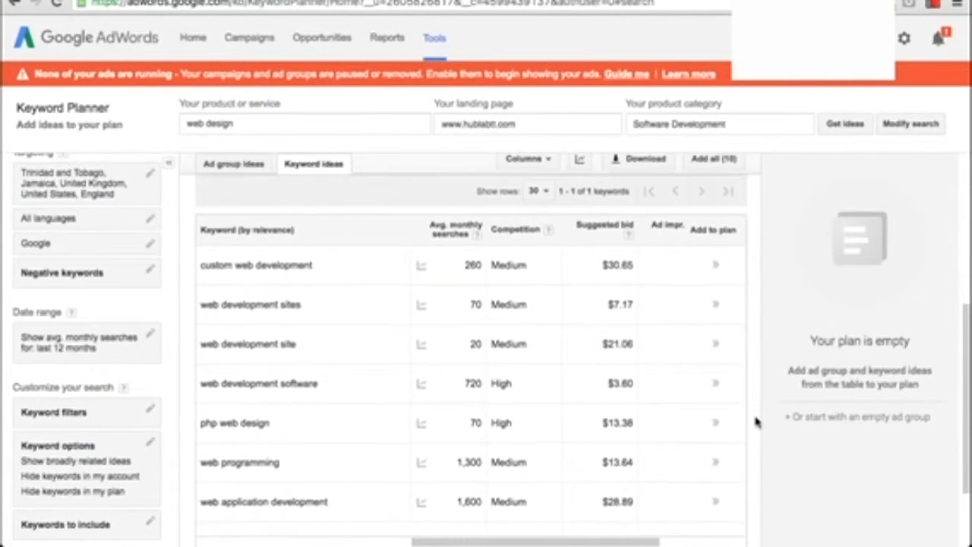
scroll(756, 422, down, 2)
scroll(756, 421, up, 3)
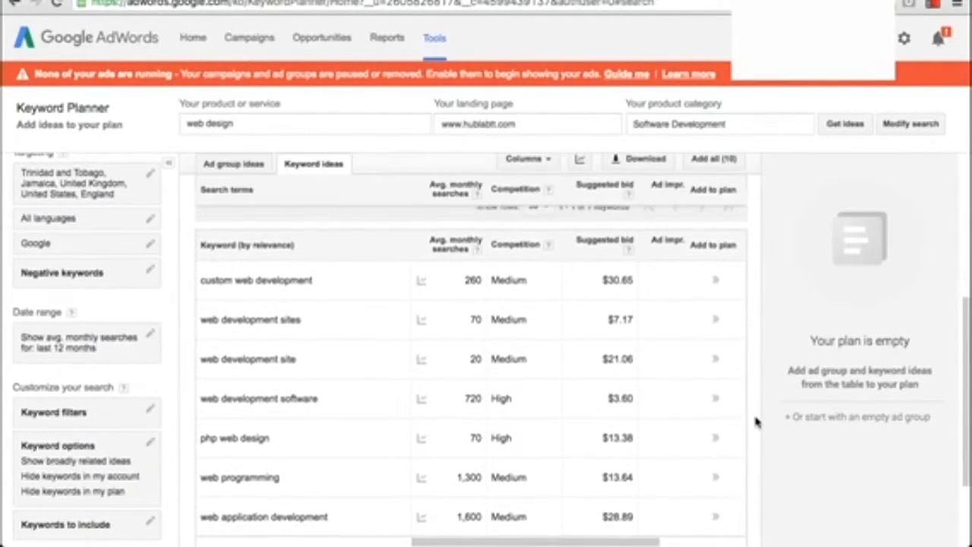
scroll(756, 422, down, 2)
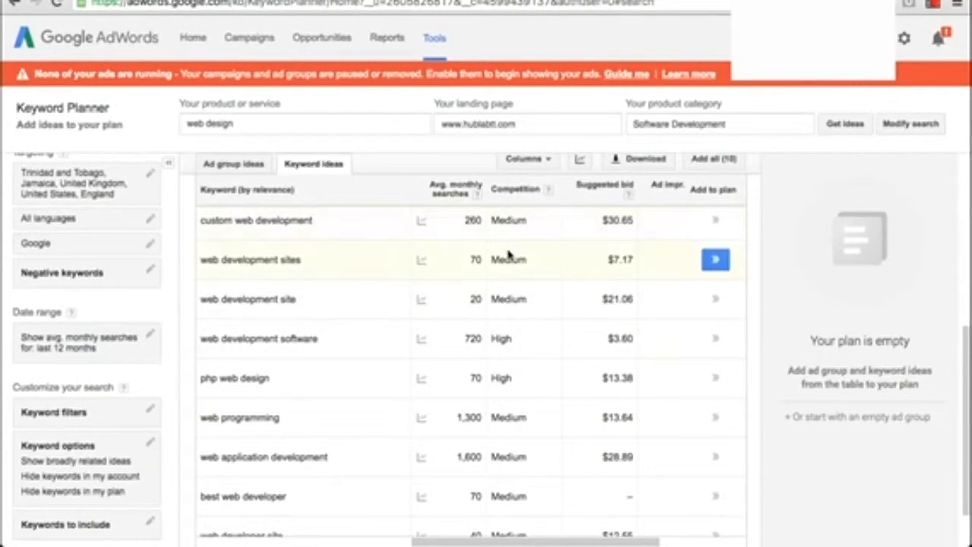
scroll(511, 415, down, 2)
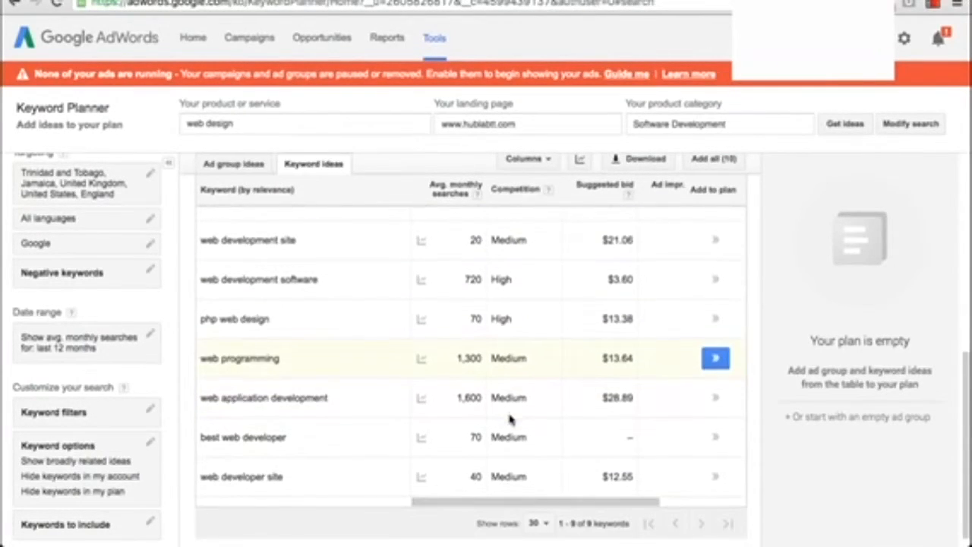
scroll(511, 419, up, 1)
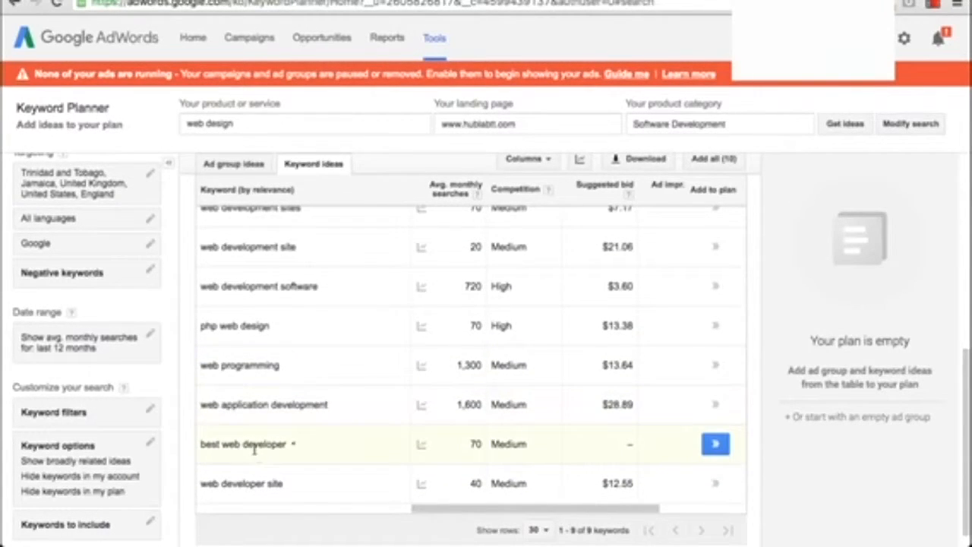
- Compare longer keyword suggestions such as "best web developer" and "web developer site" with the "web design" search term
click(205, 447)
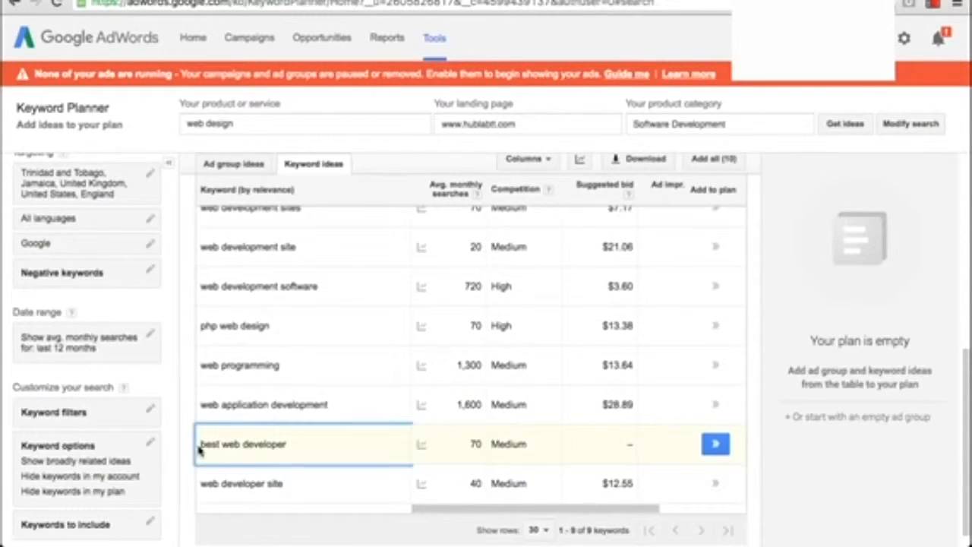
scroll(247, 483, up, 6)
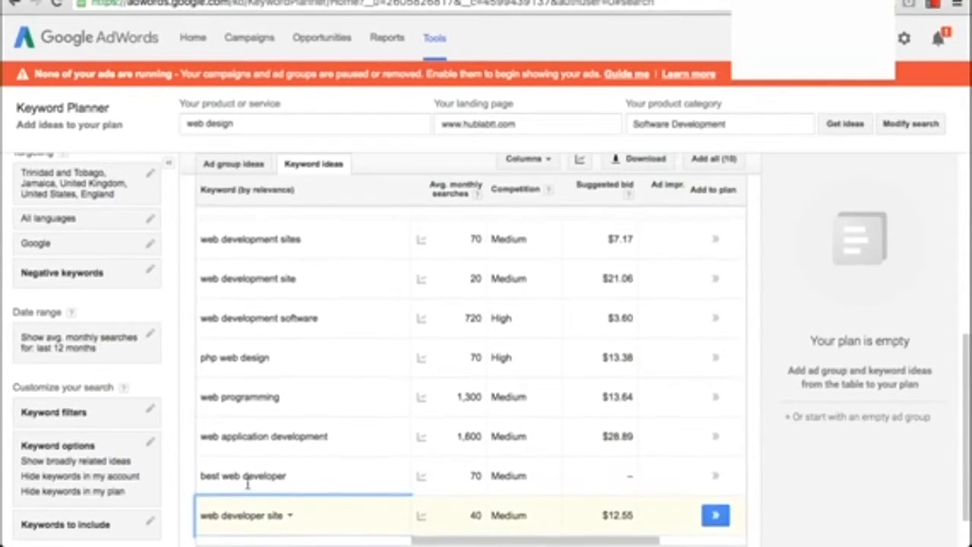
scroll(248, 487, up, 2)
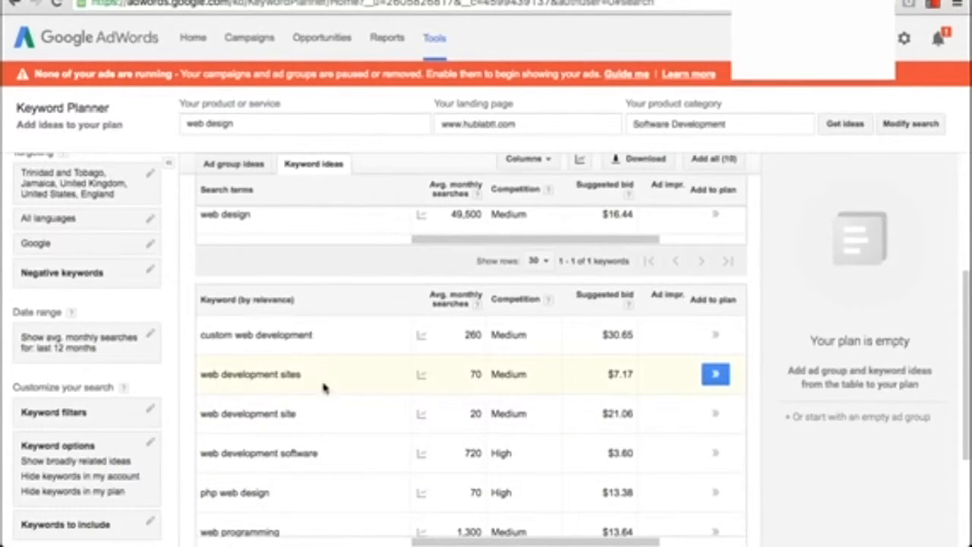
scroll(334, 389, up, 1)
scroll(338, 387, up, 3)
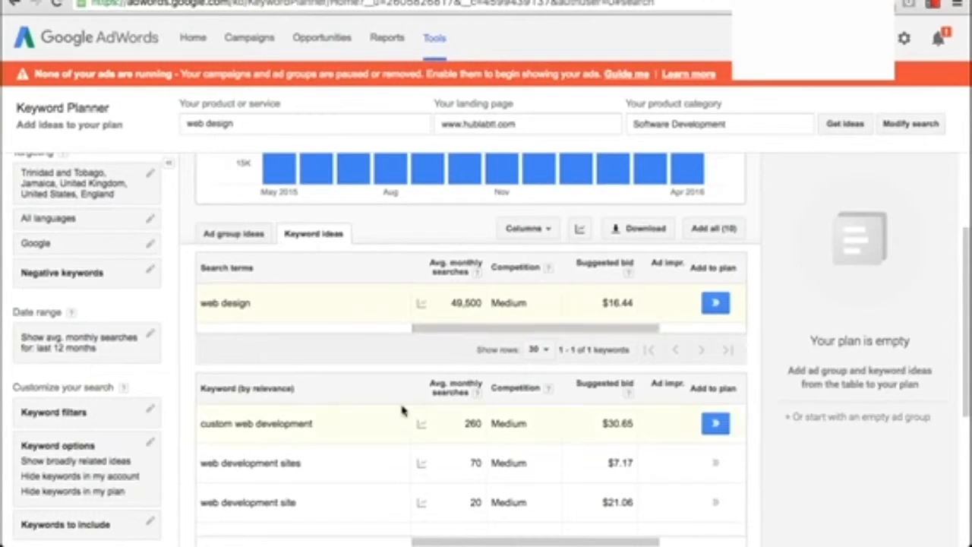
scroll(326, 420, down, 1)
scroll(327, 420, down, 5)
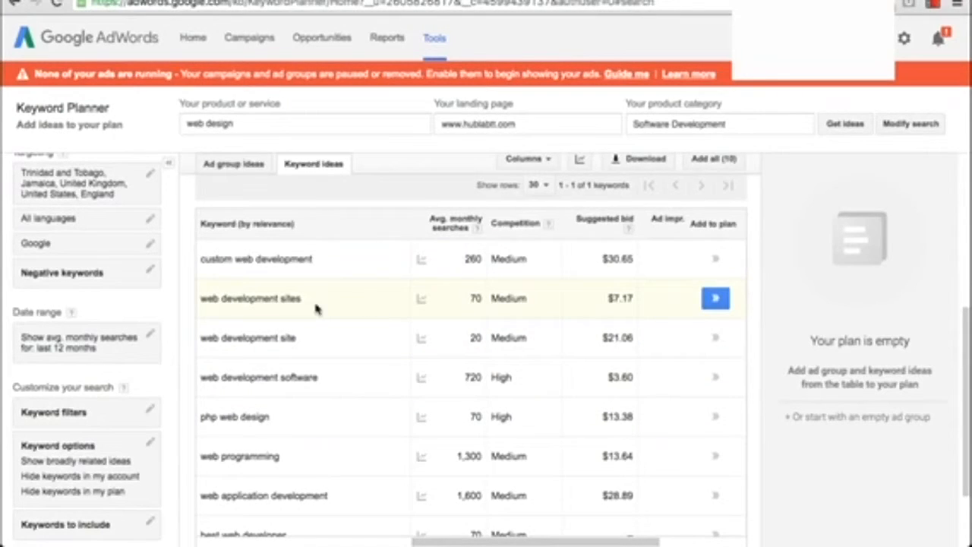
mouse_move(422, 298)
scroll(278, 454, down, 2)
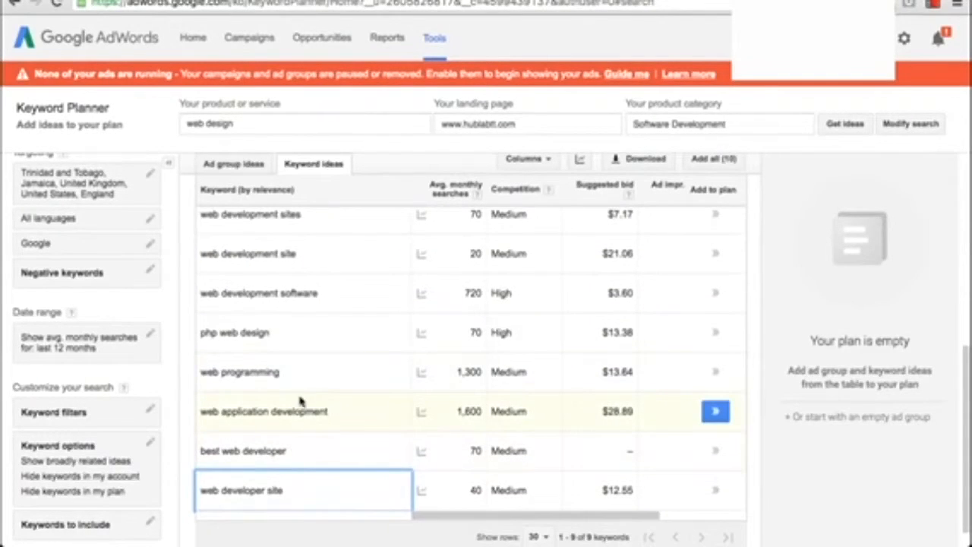
scroll(383, 424, up, 5)
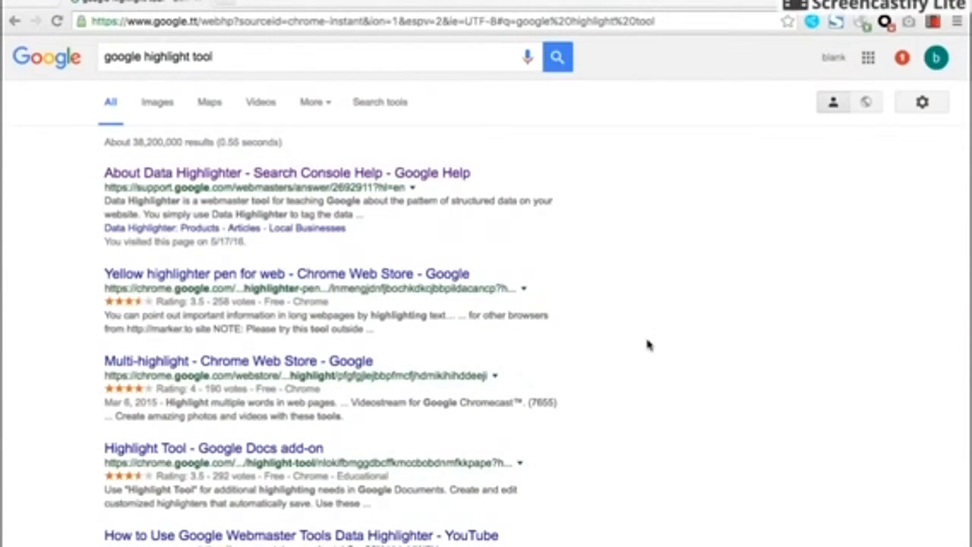
- Open the "About Data Highlighter" help result and launch Data Highlighter from it
click(259, 175)
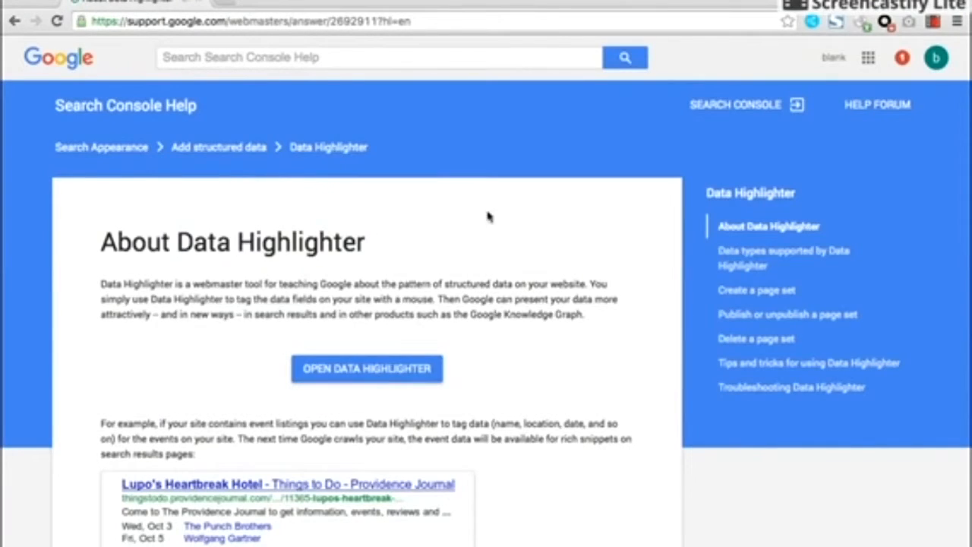
click(424, 364)
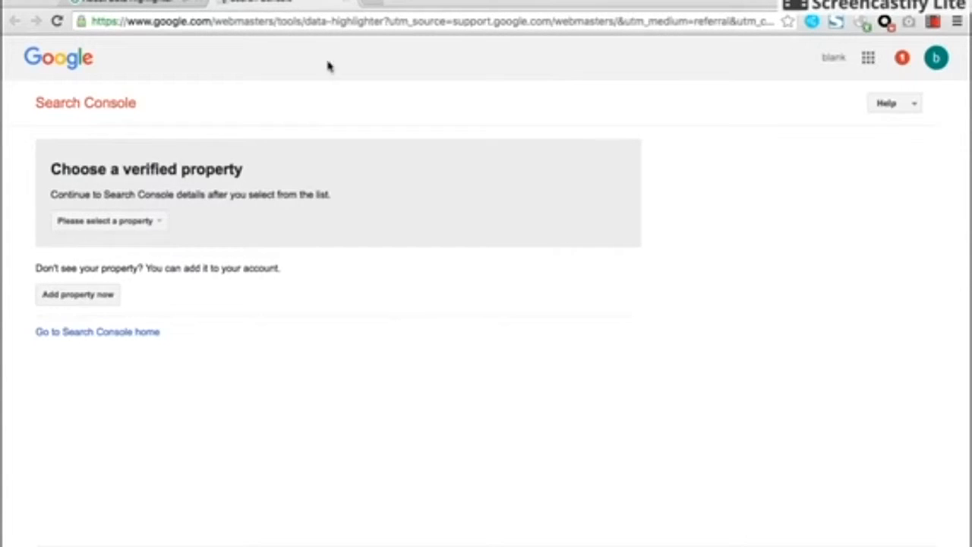
- Search Google for "facebook" in a new browser tab to view a structured company listing
click(378, 2)
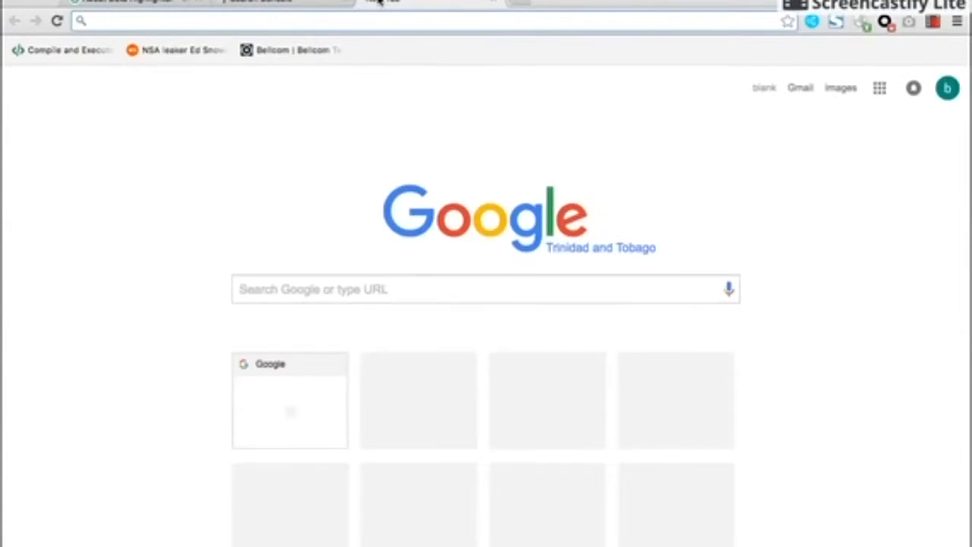
text(facebook)
key(Return)
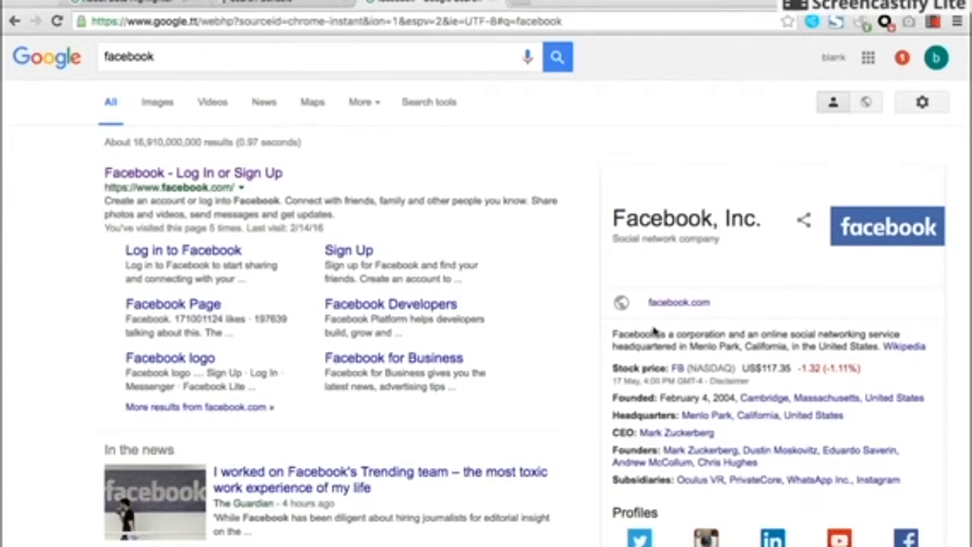
- Search Google for "rocket web design" and examine the business information shown beside the results
click(366, 54)
text(rocket we)
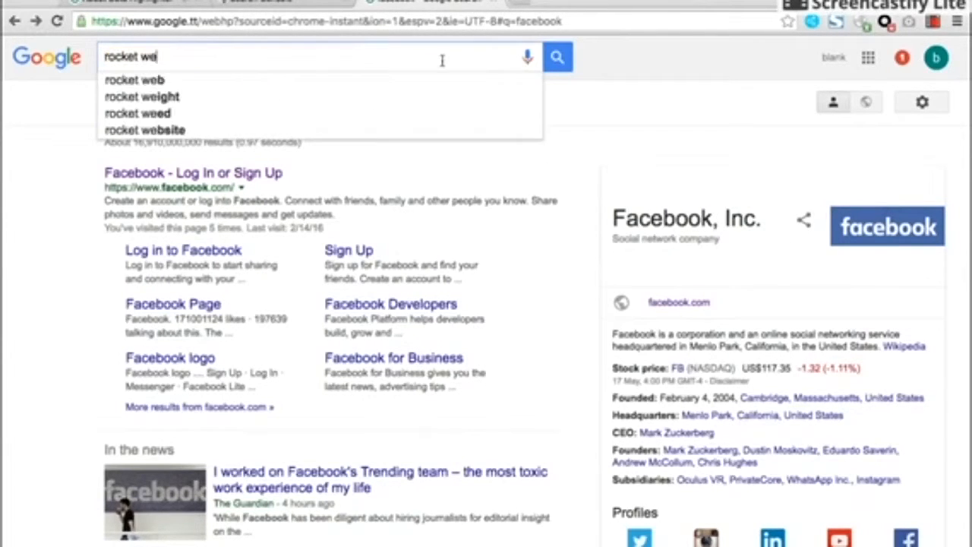
text(b design)
key(Return)
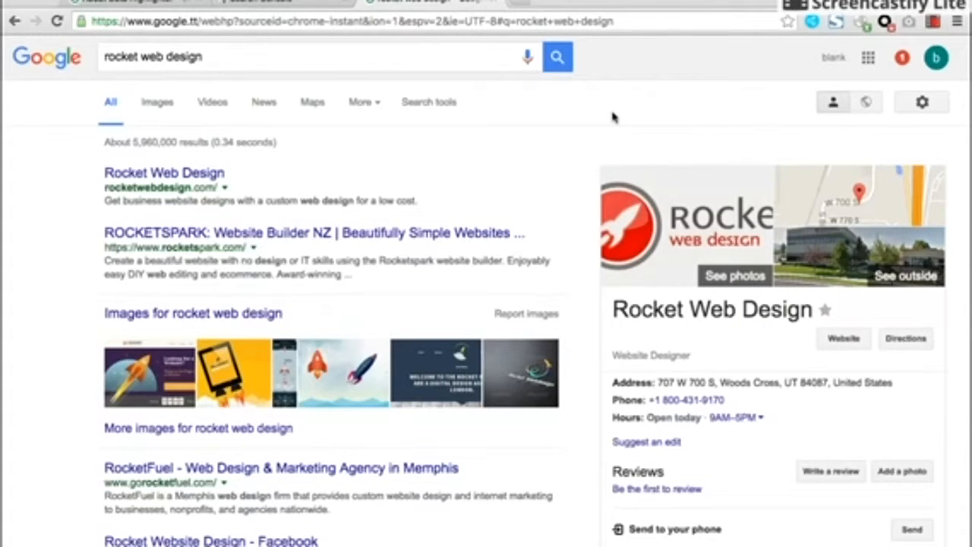
scroll(614, 116, down, 3)
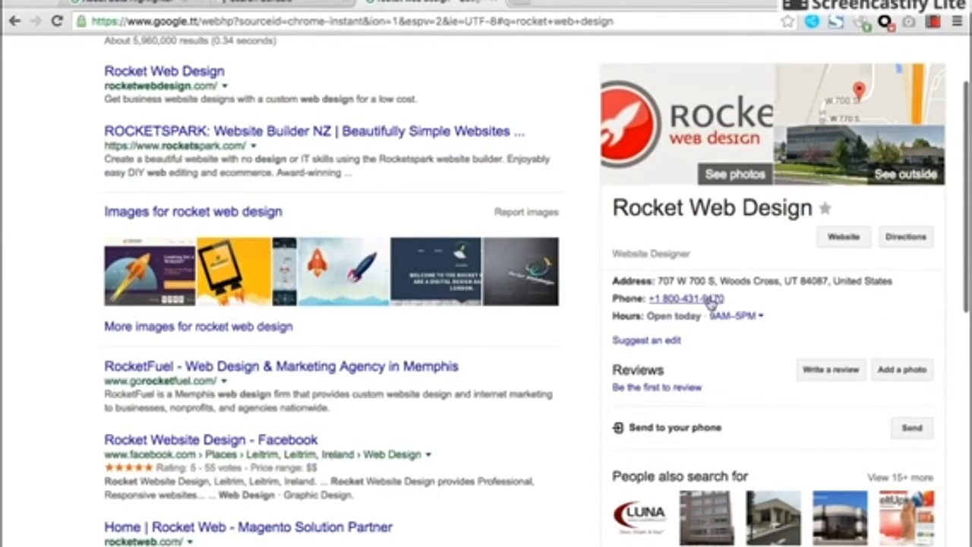
scroll(759, 354, down, 4)
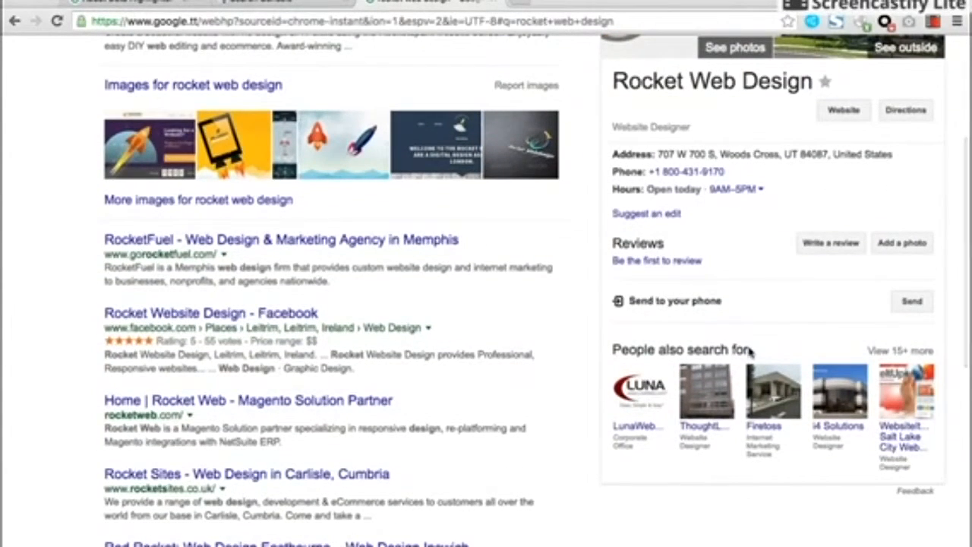
- Return to the Search Console page and choose hublabtt.com as the verified property for Data Highlighter
click(152, 8)
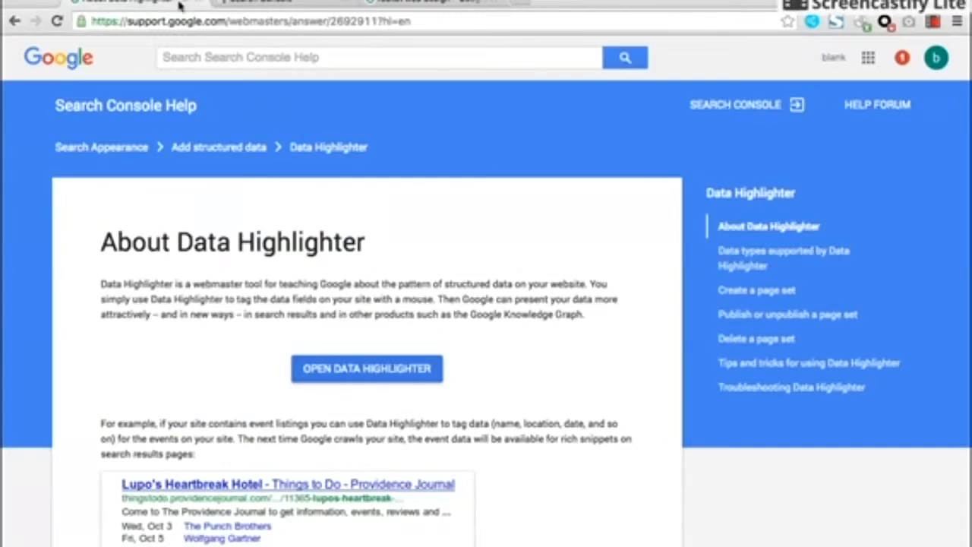
click(292, 9)
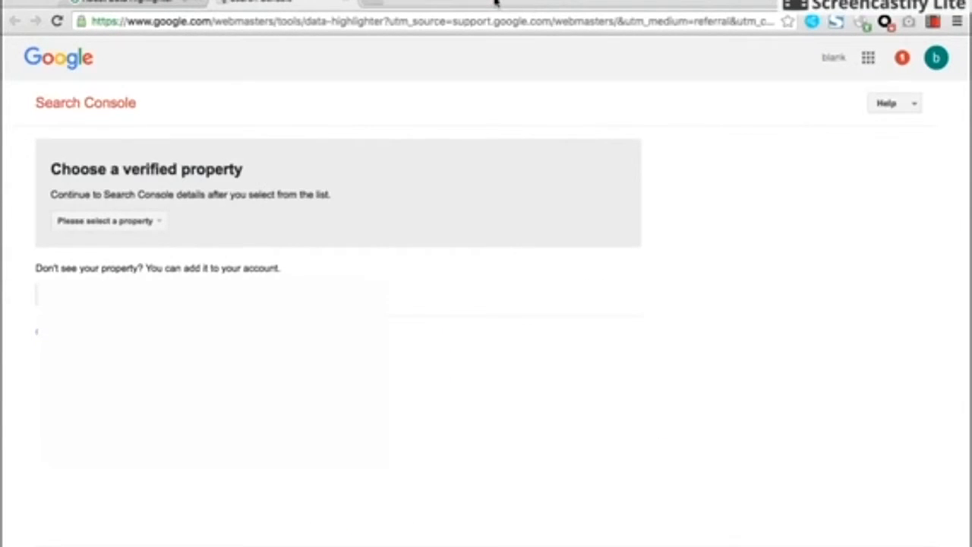
click(152, 221)
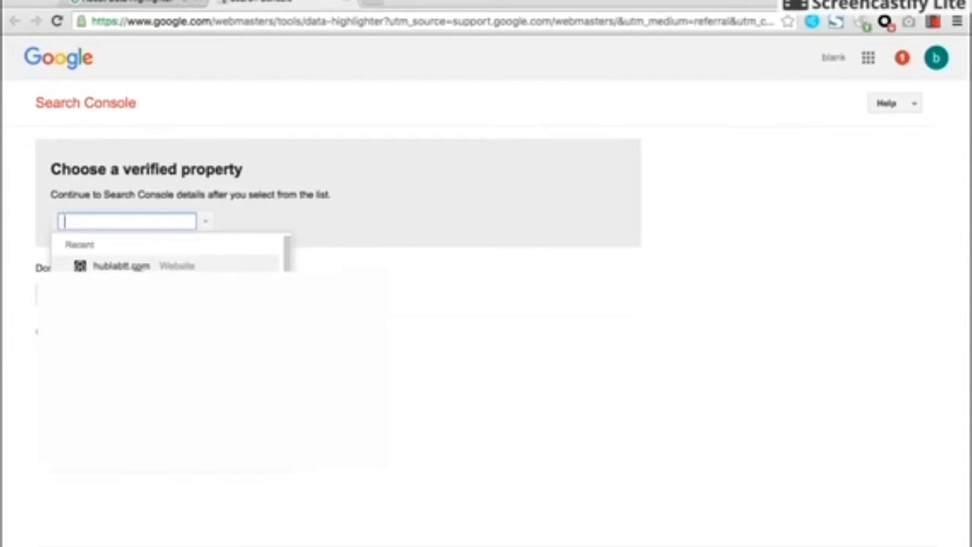
click(140, 268)
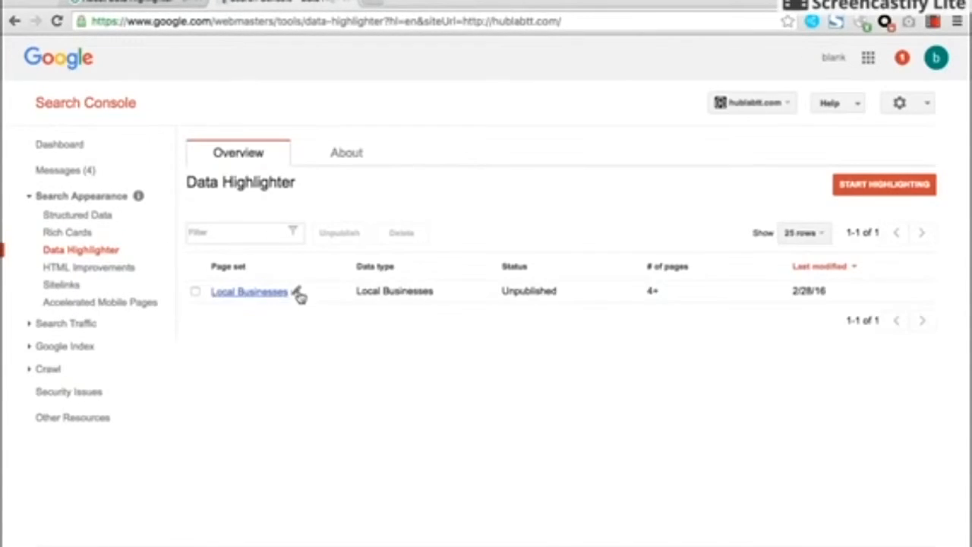
- Open the Local Businesses page set for editing and examine the name, address and telephone tags on the hublabtt.com homepage
click(298, 294)
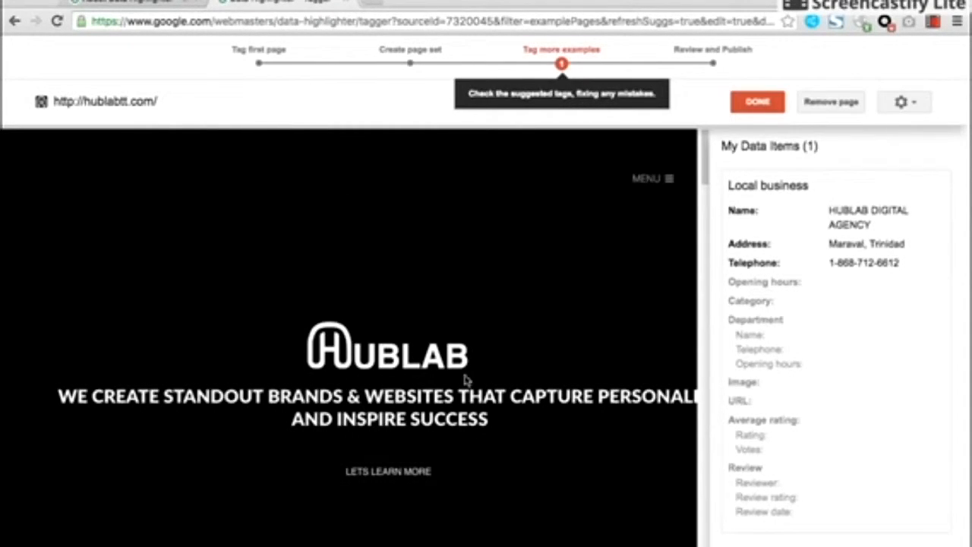
scroll(464, 382, down, 15)
scroll(466, 380, up, 4)
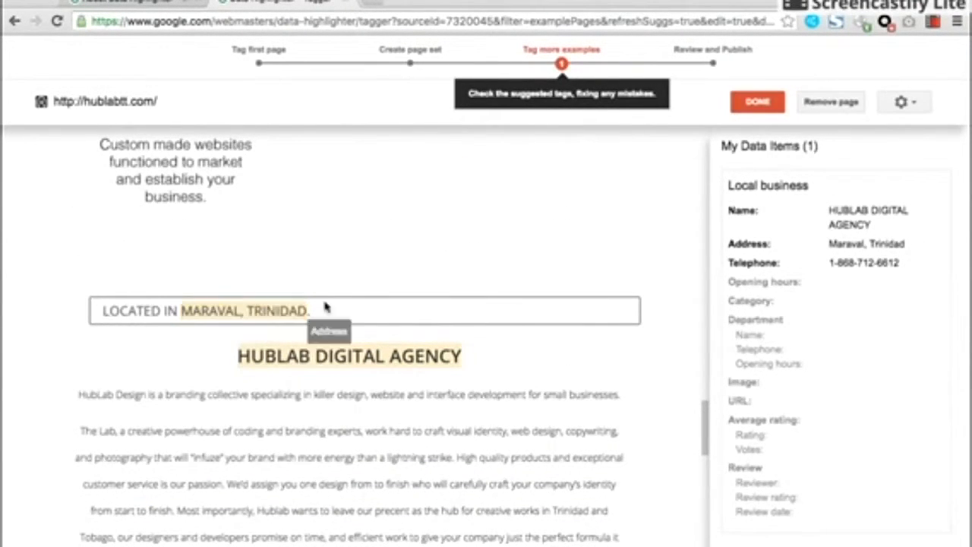
scroll(422, 334, down, 2)
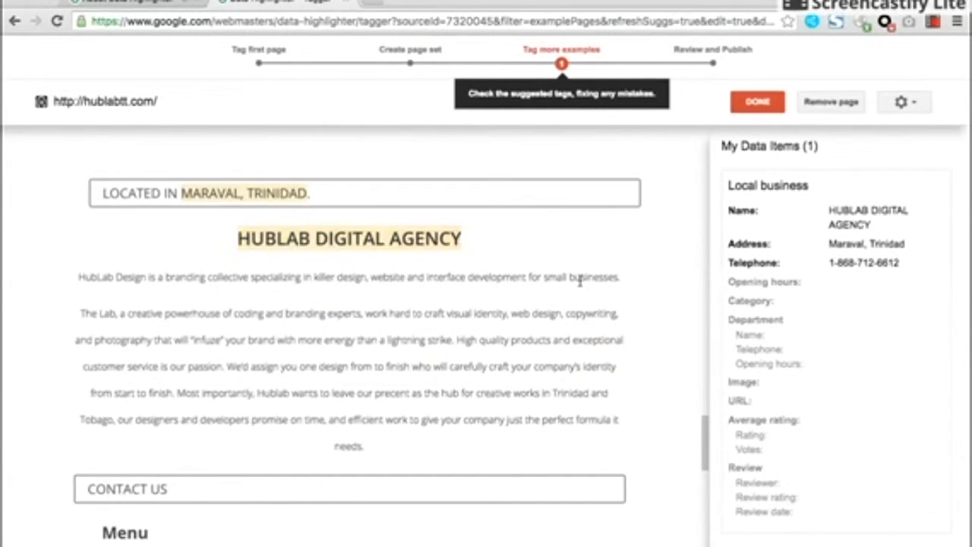
scroll(504, 369, down, 7)
scroll(503, 370, down, 3)
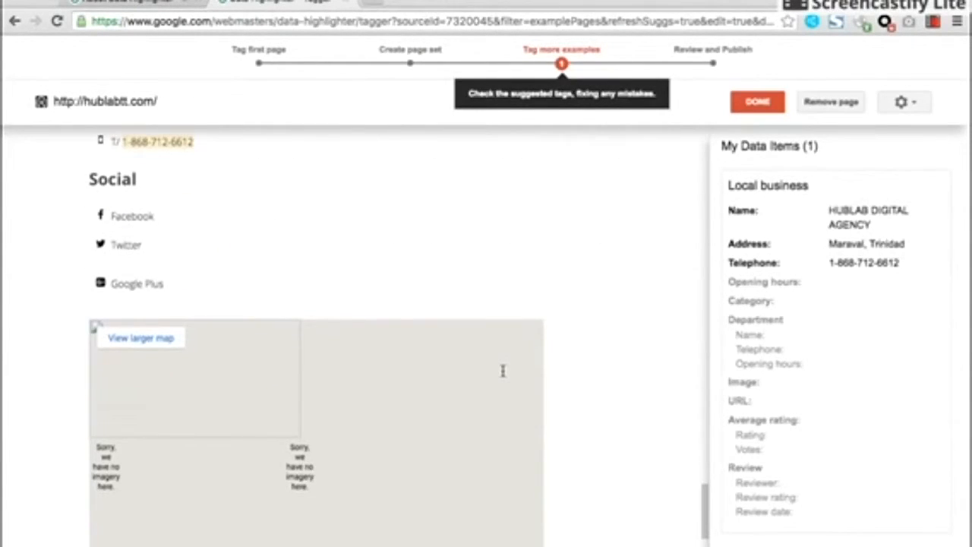
scroll(582, 320, up, 9)
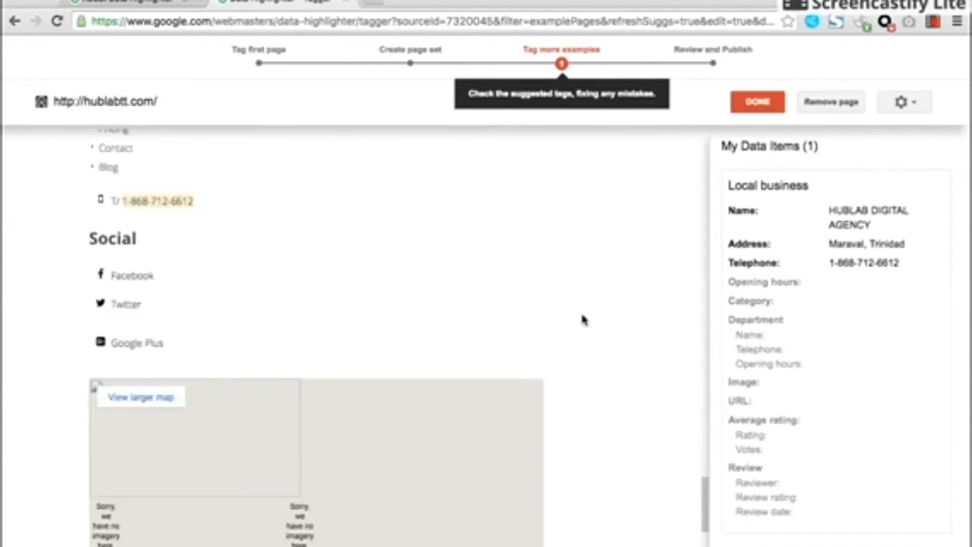
scroll(582, 320, down, 9)
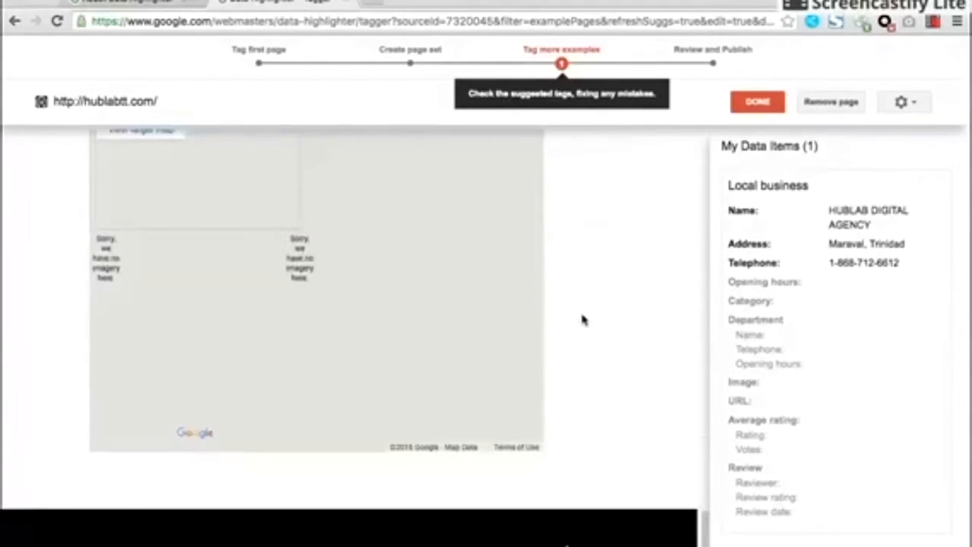
scroll(582, 320, up, 9)
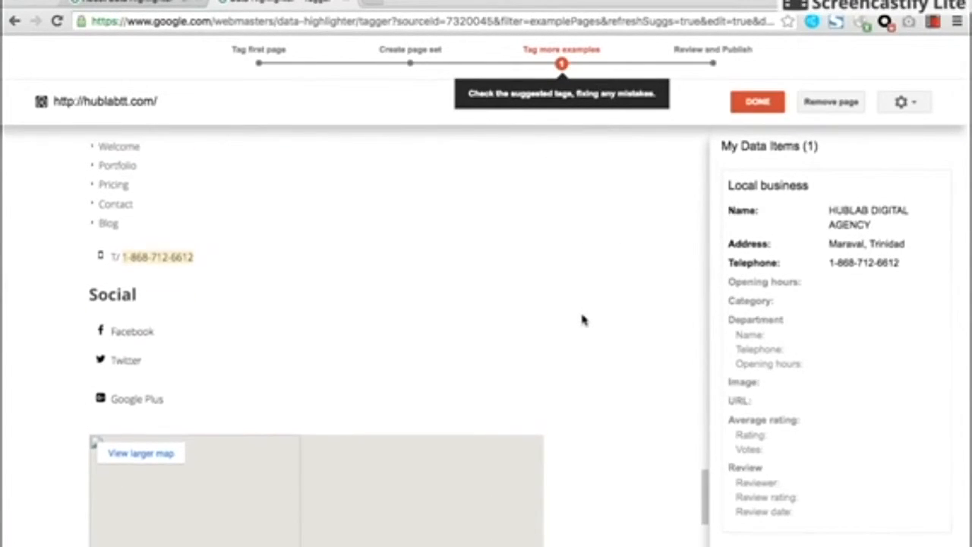
scroll(582, 320, up, 5)
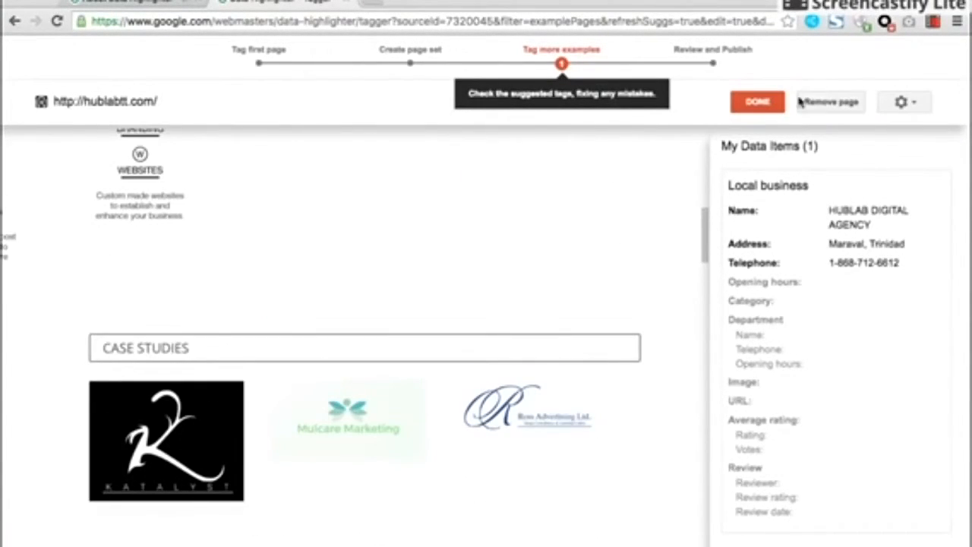
- Go to the Review and Publish stage and review the extracted data for the example pages
click(715, 67)
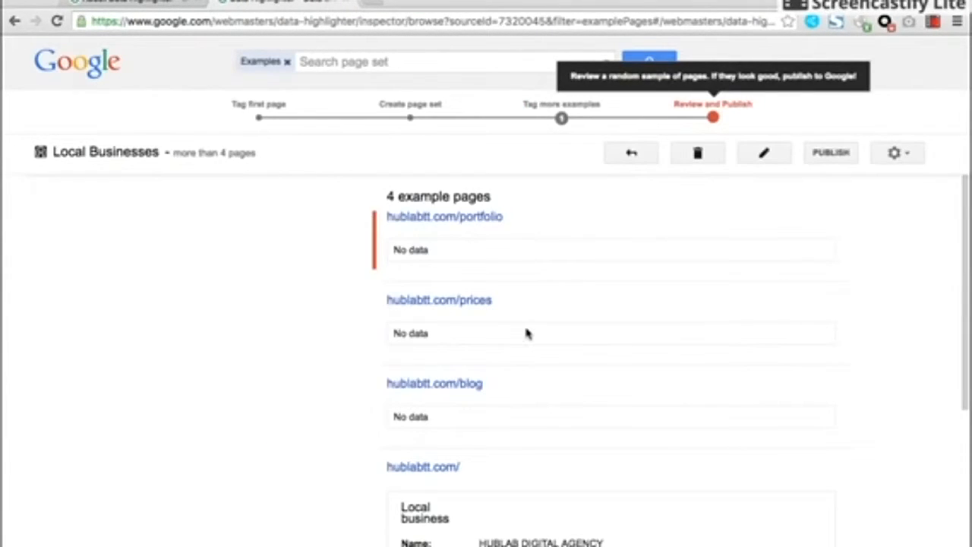
scroll(527, 332, down, 4)
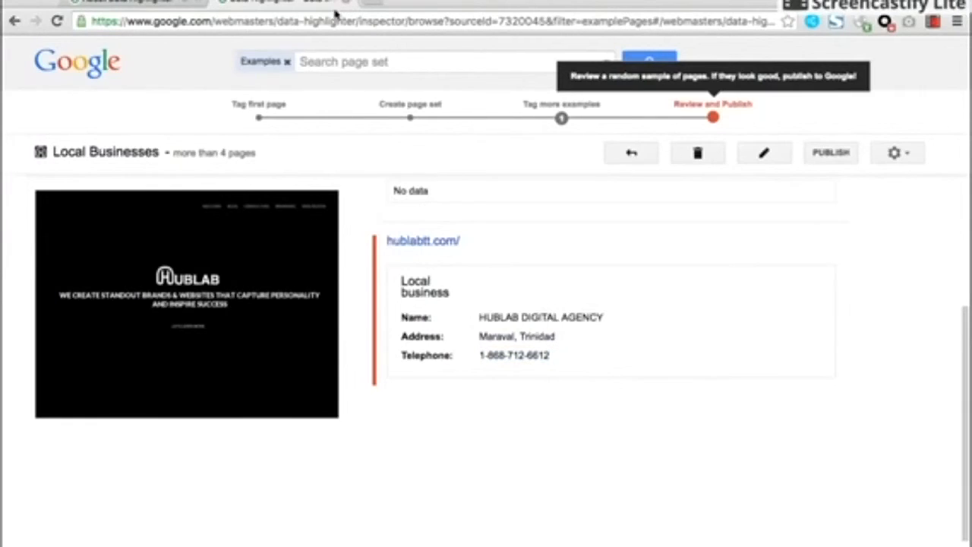
- Search Google for "quora" to view the site's listing
click(250, 26)
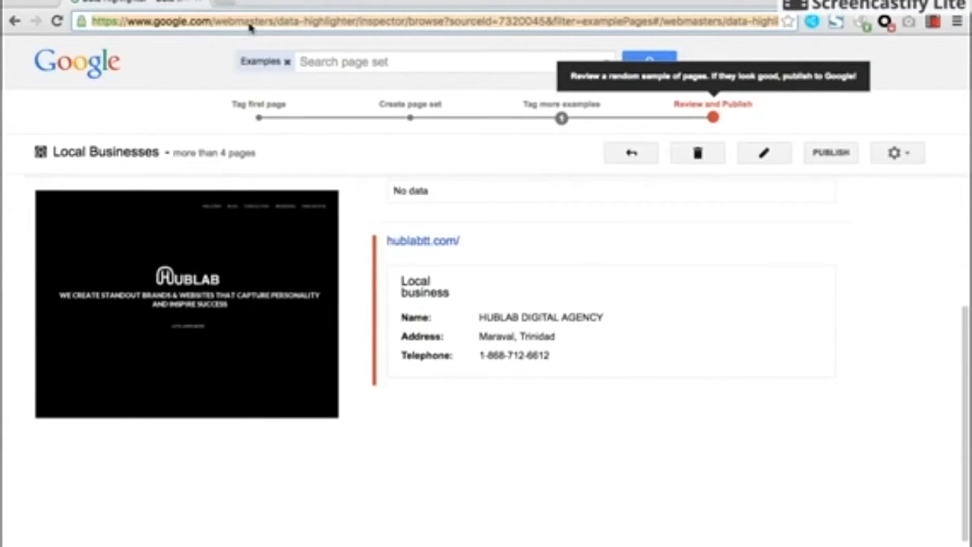
text(sushi)
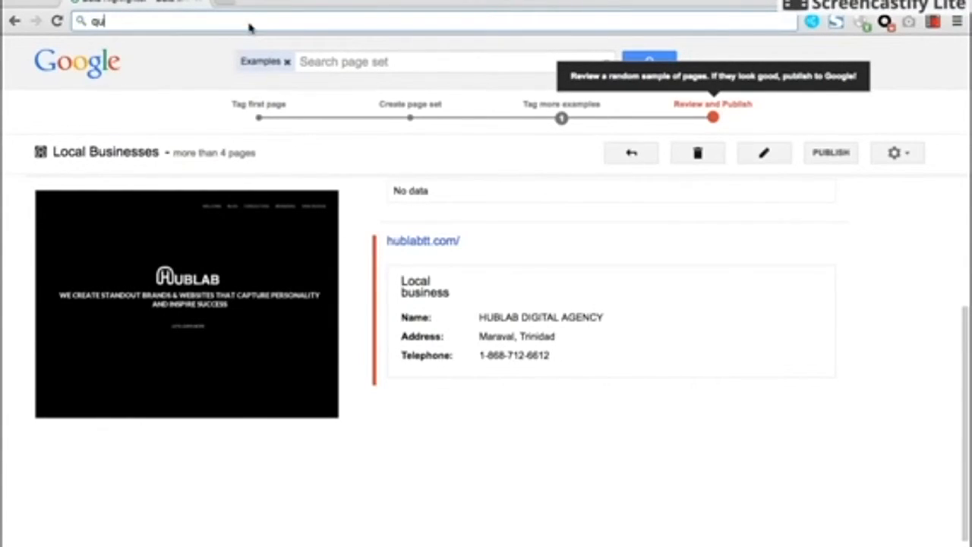
key(Return)
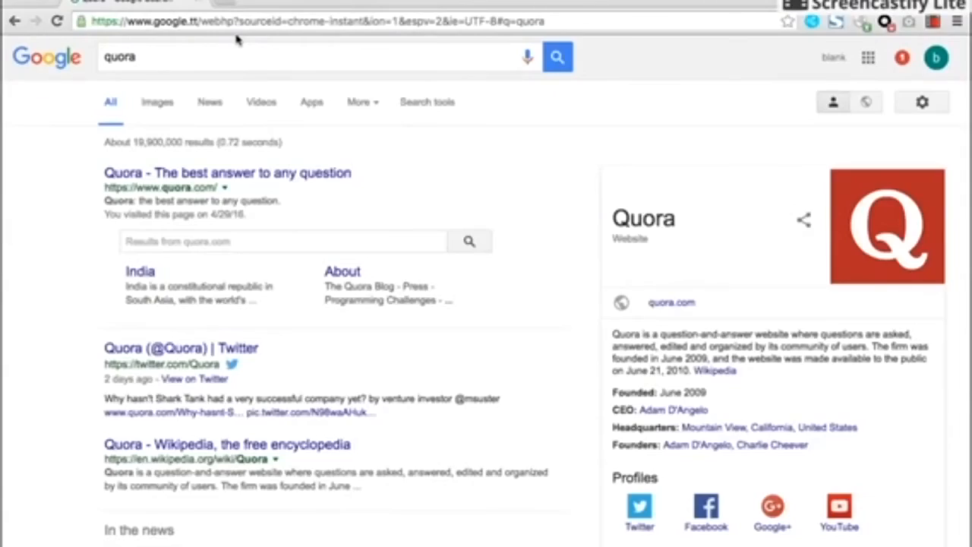
- Search Google for "medium" and open the Medium website from the results
click(381, 22)
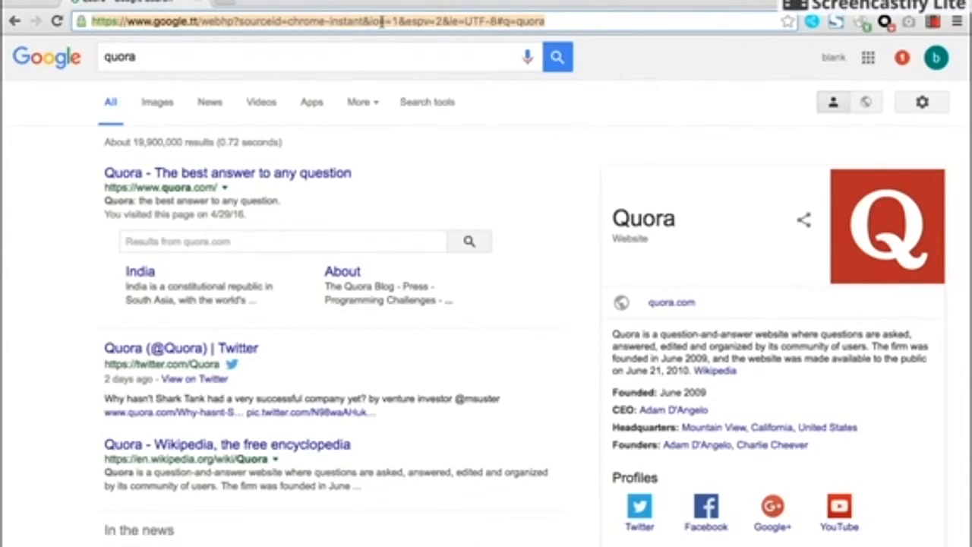
text(medium)
key(Return)
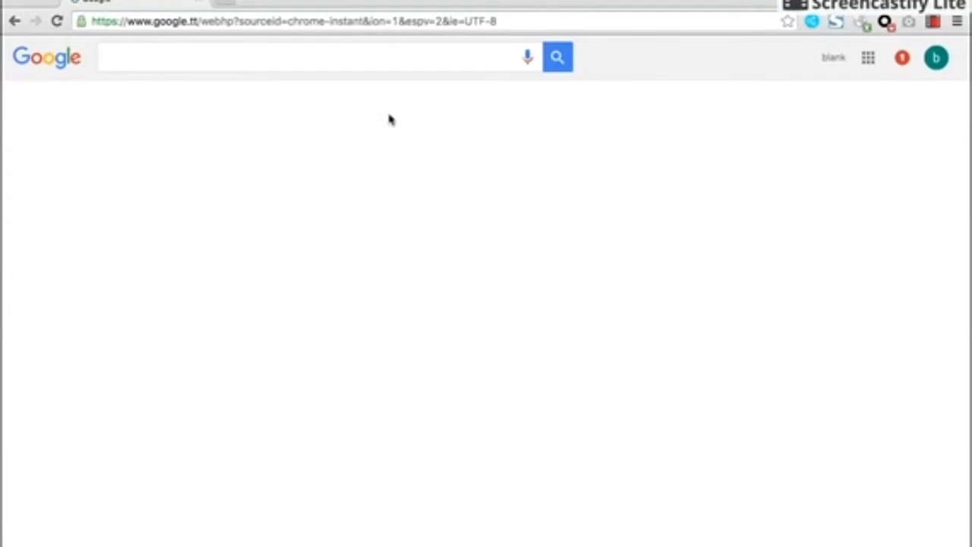
click(126, 170)
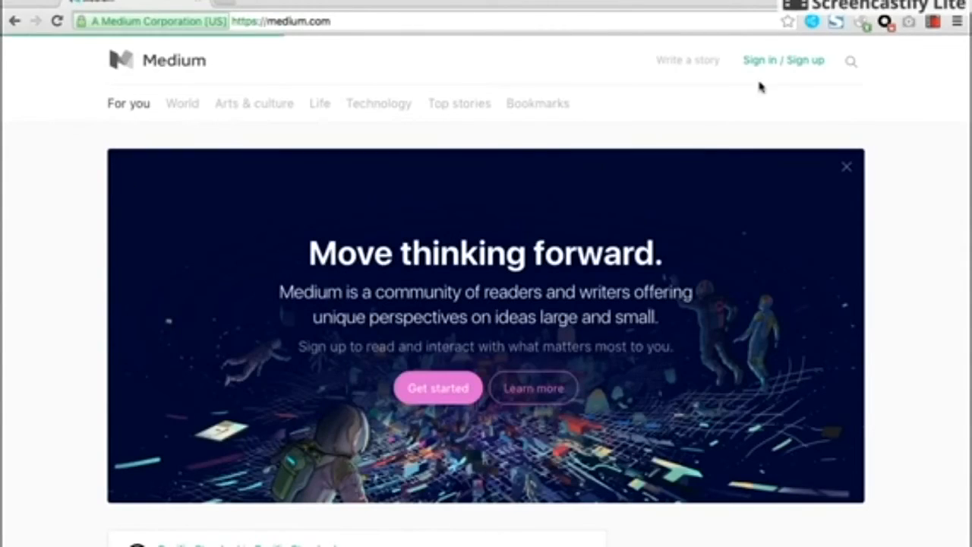
- Start a new Medium story and title it "Test Blog"
click(700, 65)
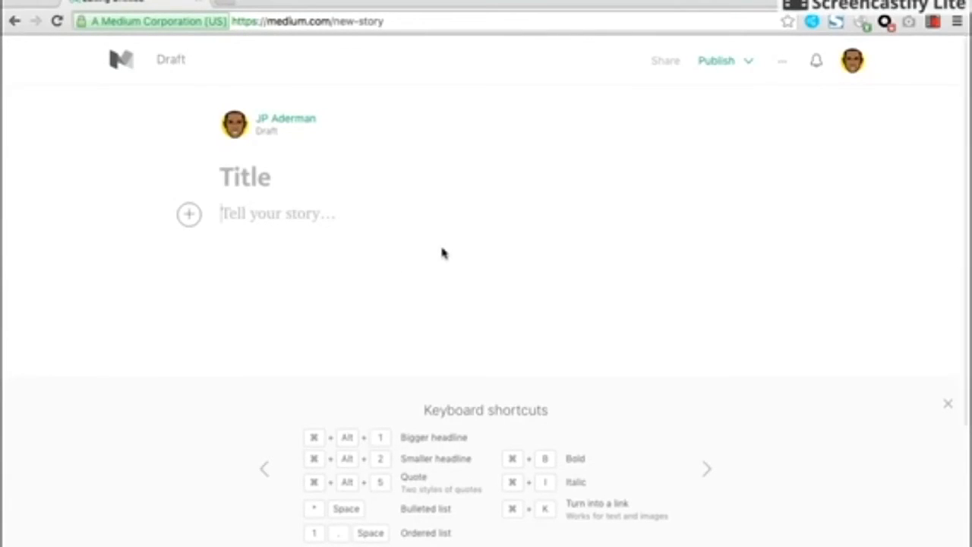
click(295, 189)
text(Te)
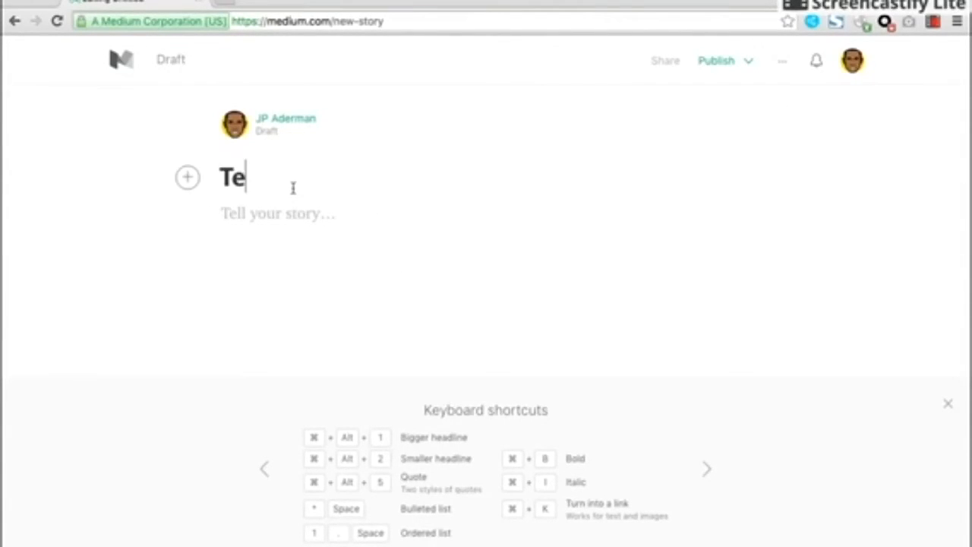
text(st Blog)
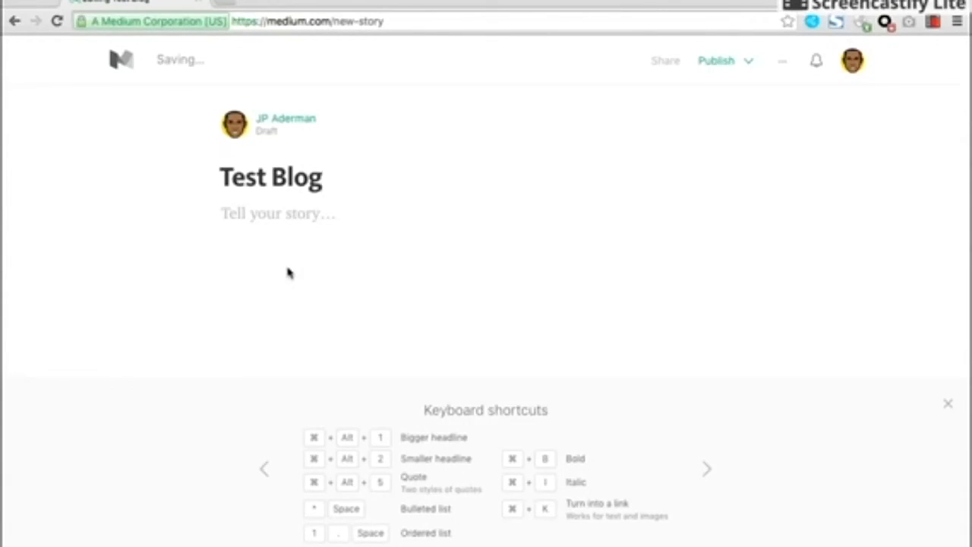
- Write the story's body as "Hey this is about my site" with "teatime.com" in a separate paragraph below
click(329, 221)
text(H)
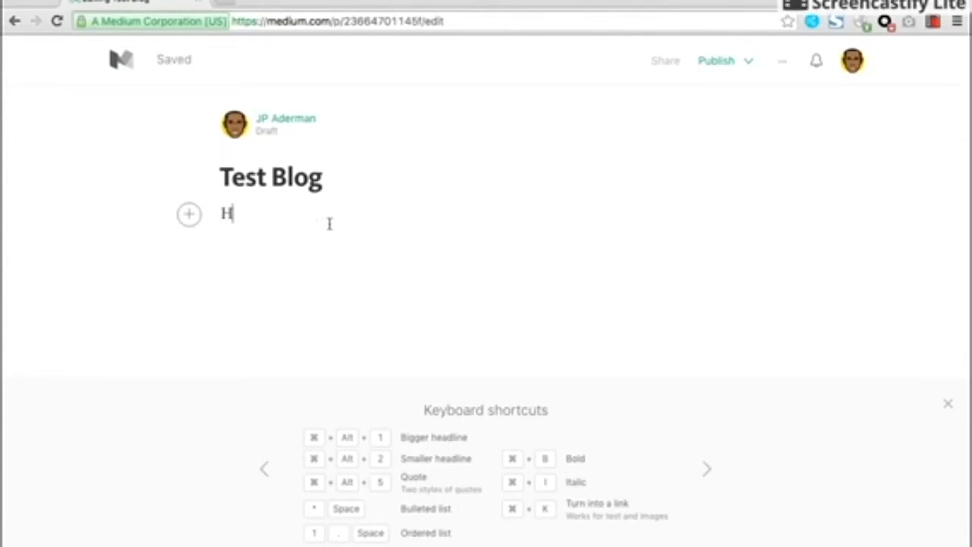
text(ey this is about )
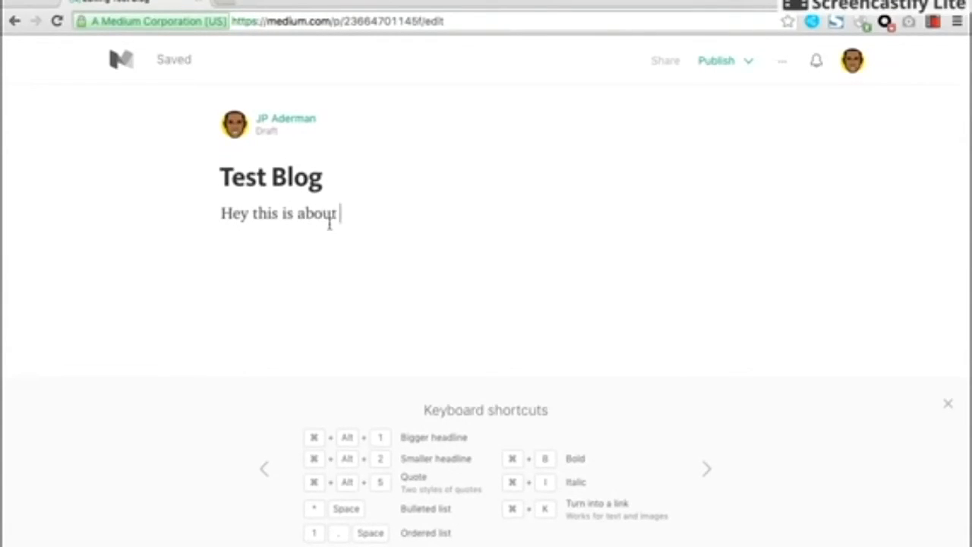
text(my site)
key(Return)
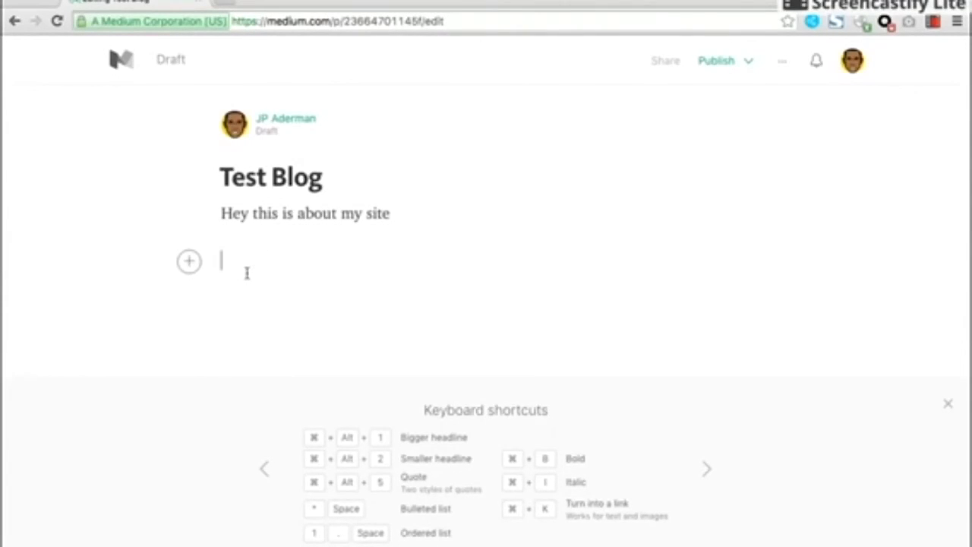
text(teatime.com)
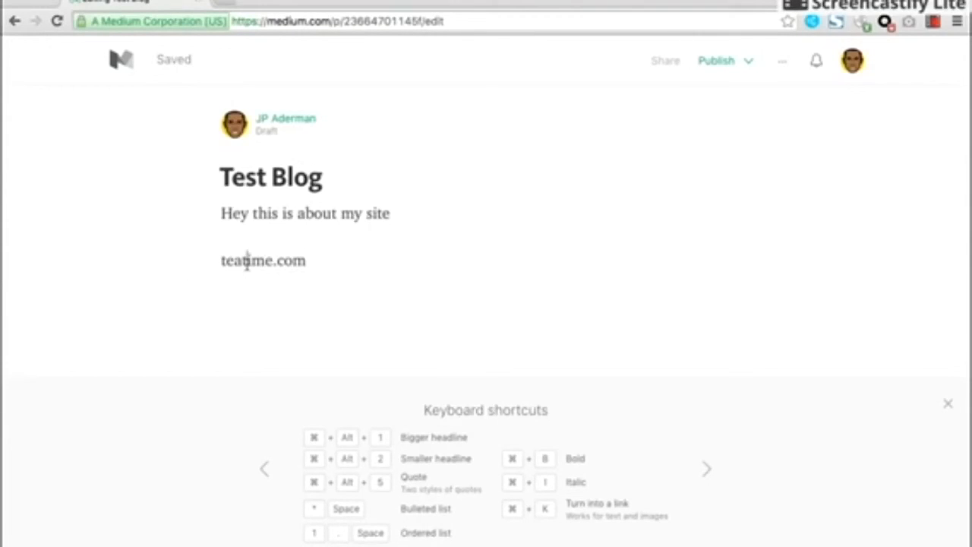
- Turn the "teatime.com" text into a link to teatime.com
triple_click(245, 261)
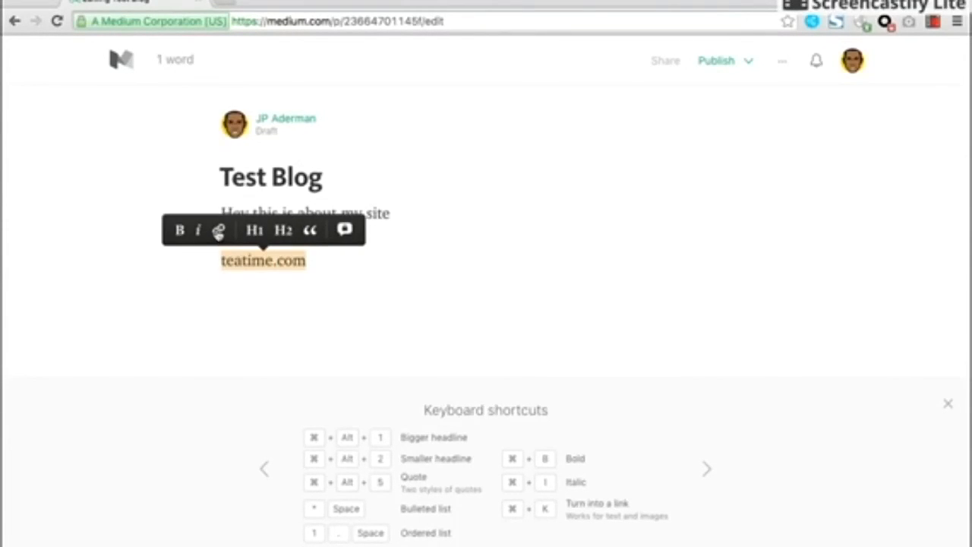
click(219, 233)
text(tea)
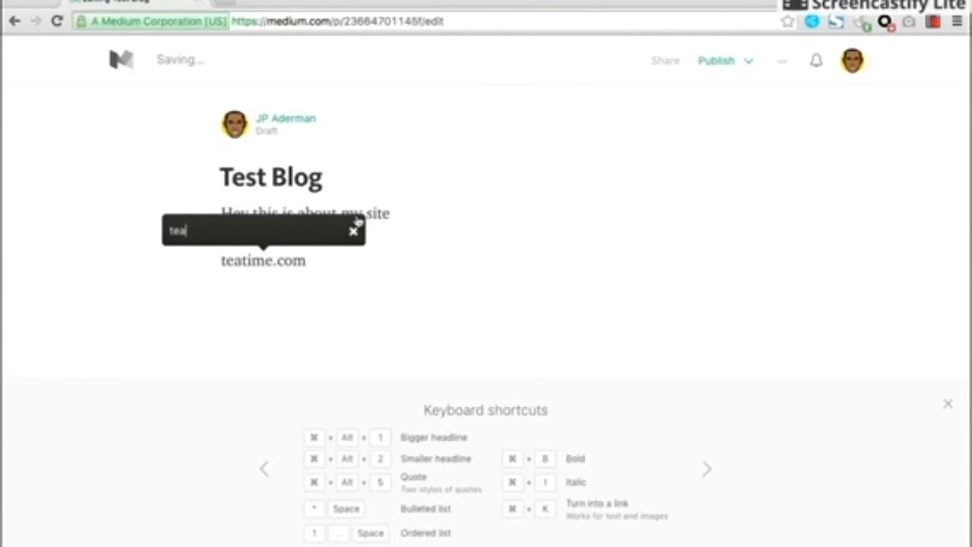
text(time.com)
key(Return)
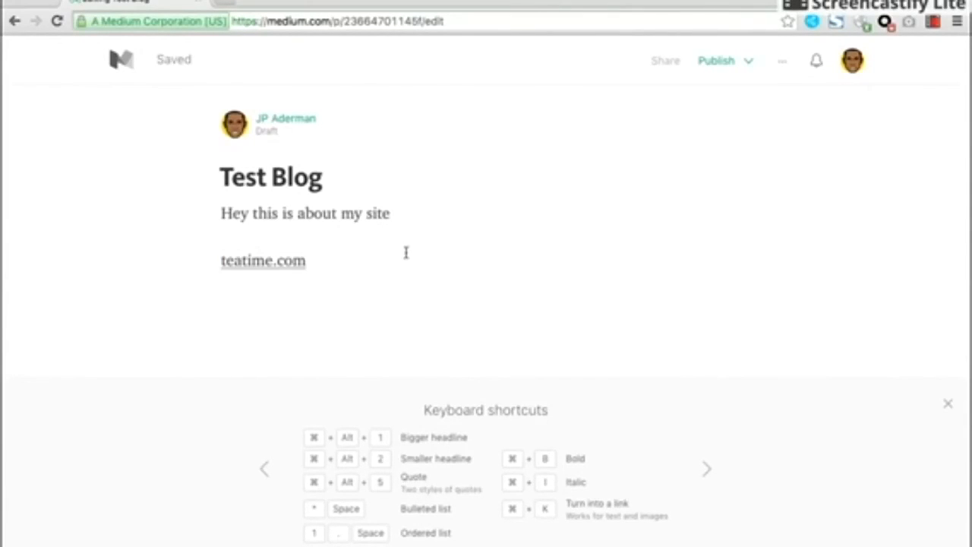
click(307, 261)
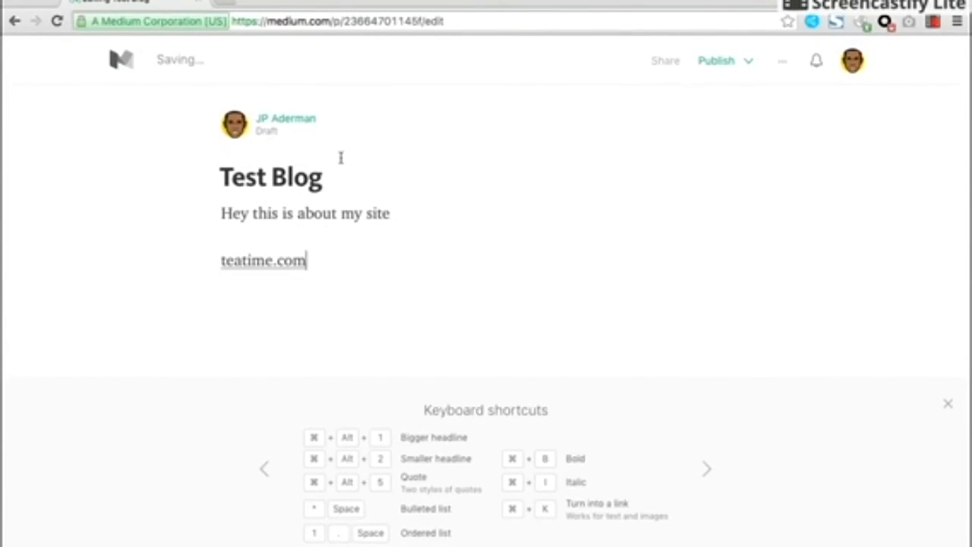